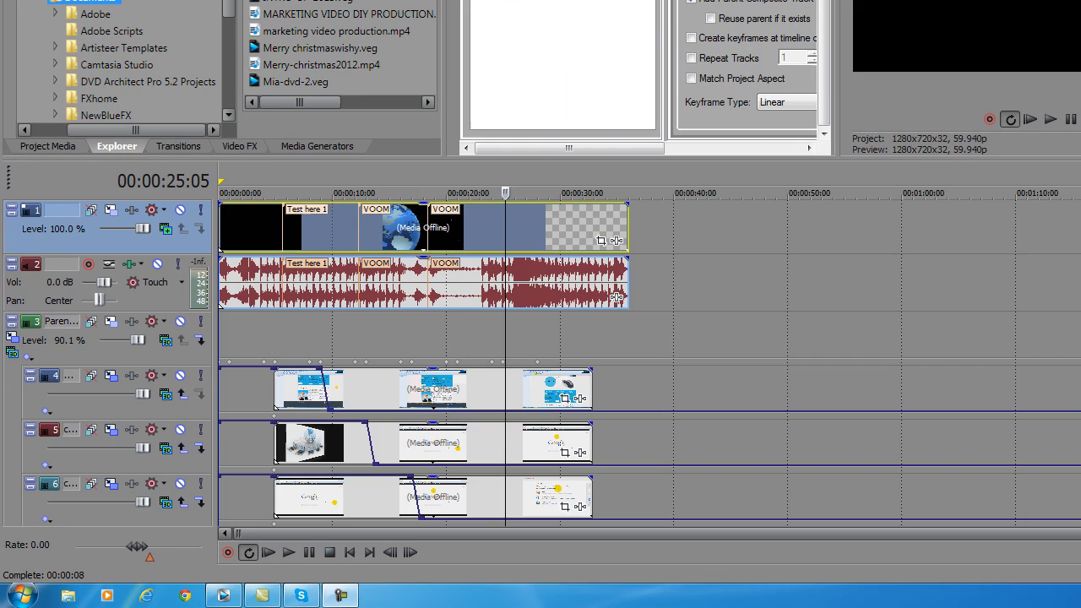
Examine the Vegas Pro 12.0 desktop shortcut's compatibility settings for all users and the available compatibility modes, and close the properties.
key(super+d)
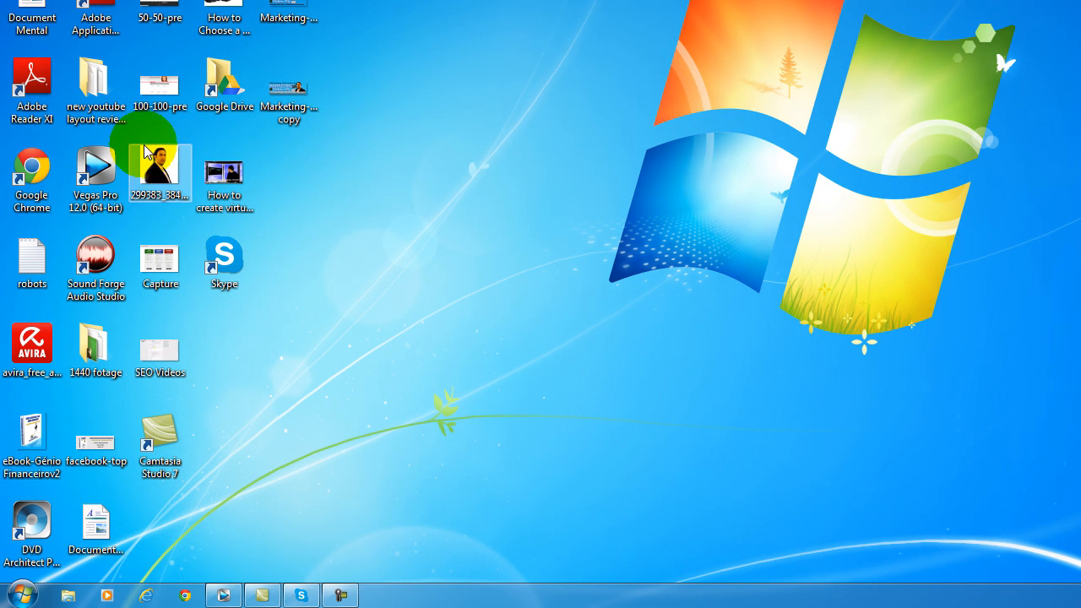
click(104, 172)
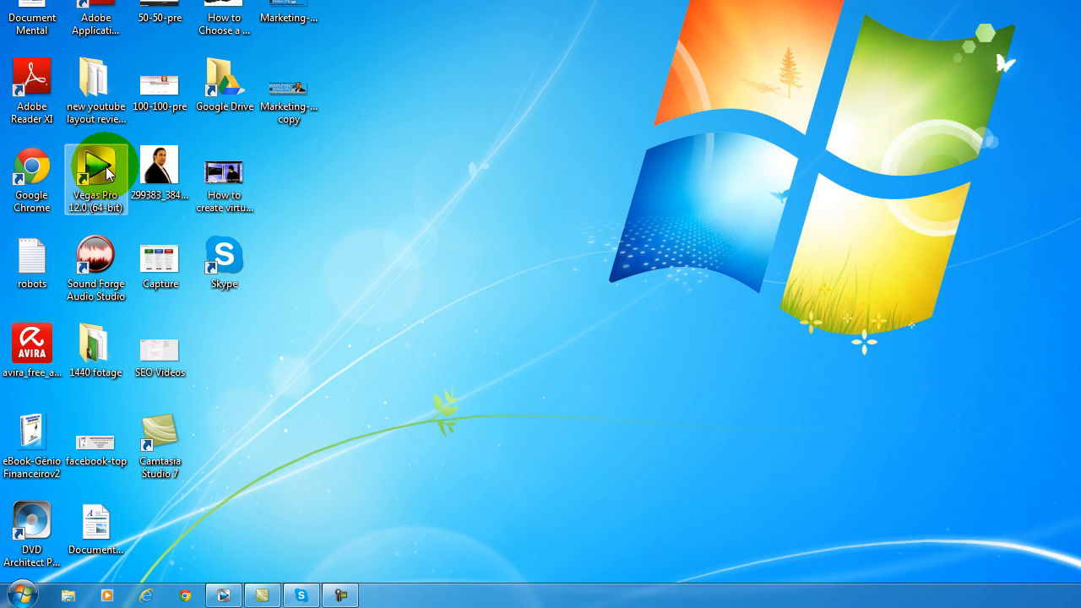
right_click(104, 172)
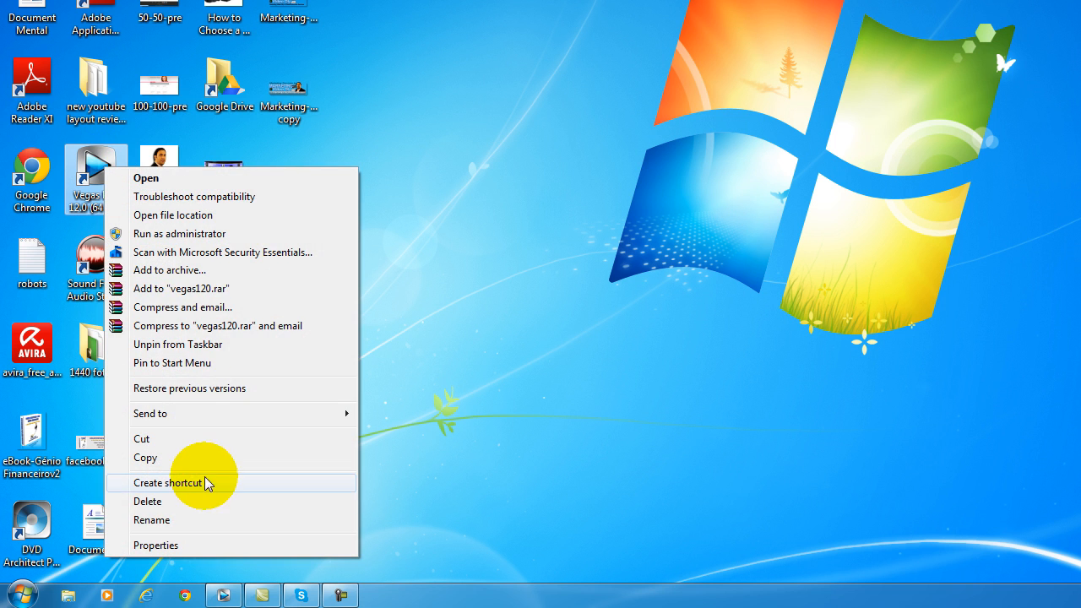
click(218, 542)
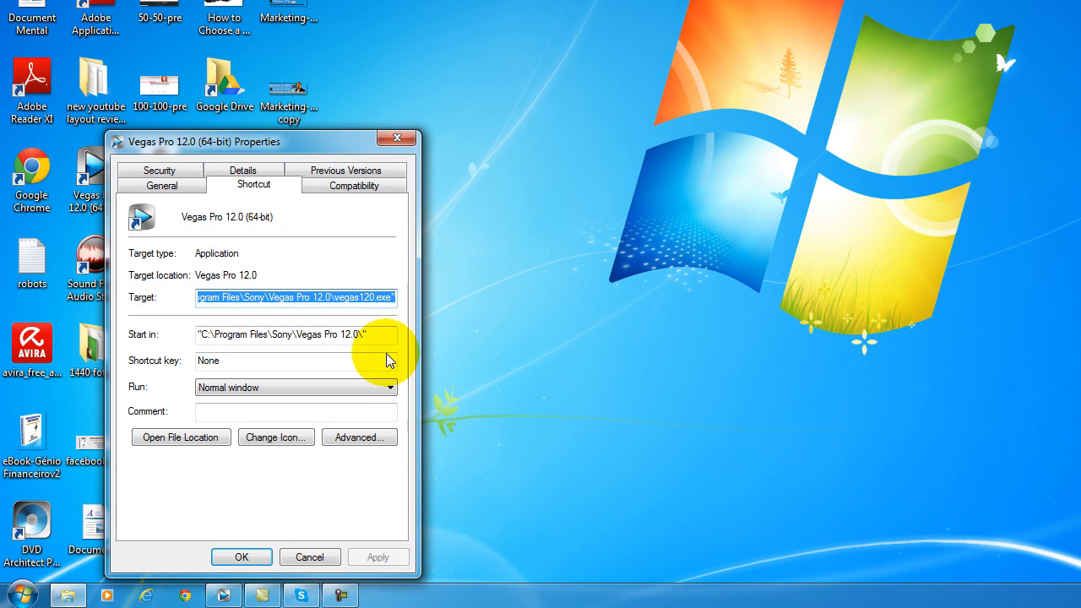
click(353, 194)
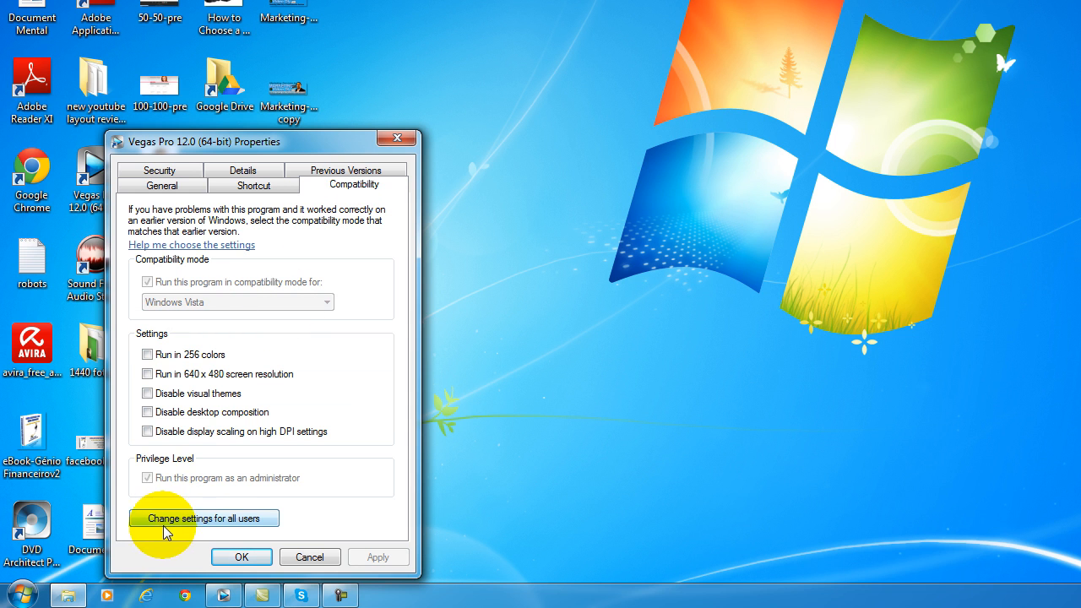
click(214, 518)
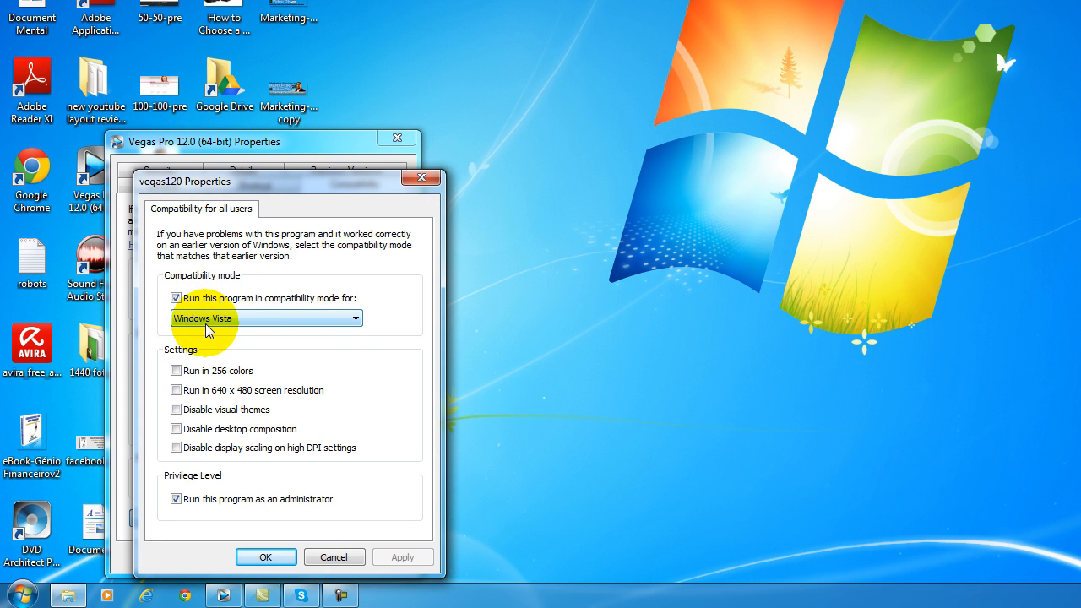
click(355, 320)
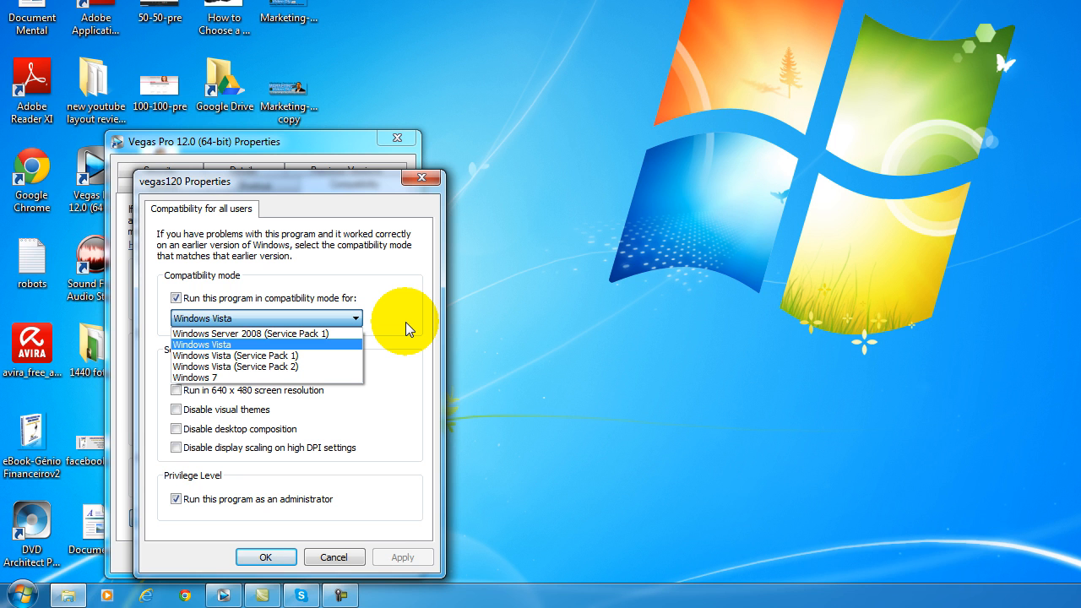
click(421, 177)
click(281, 323)
click(265, 295)
Switch back to Vegas Pro and scrub through the timeline to preview the composited title and video tracks.
click(153, 598)
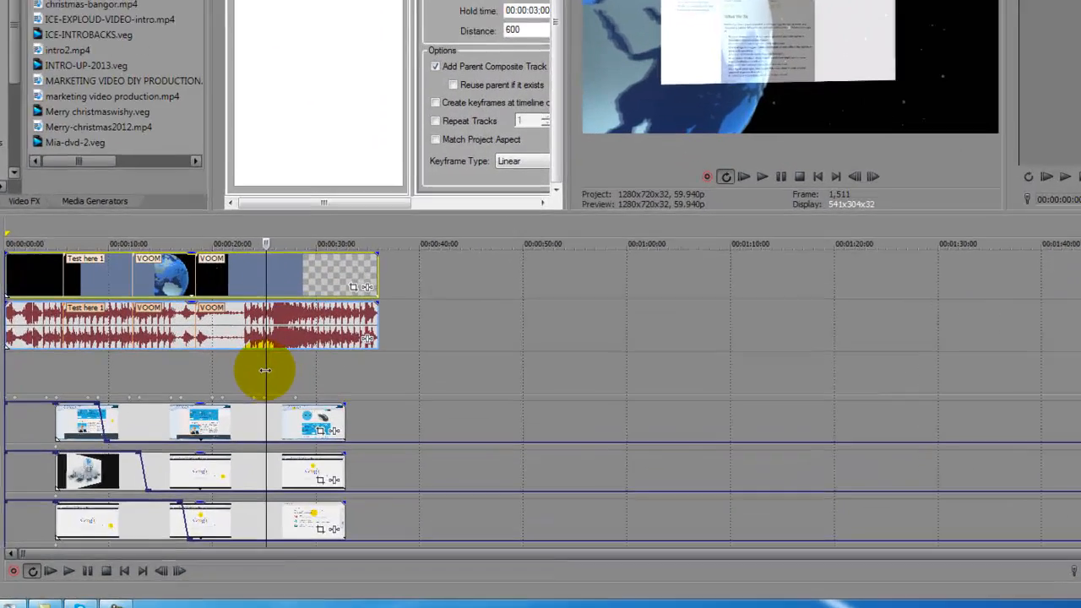
drag(337, 423, 347, 423)
drag(256, 350, 51, 351)
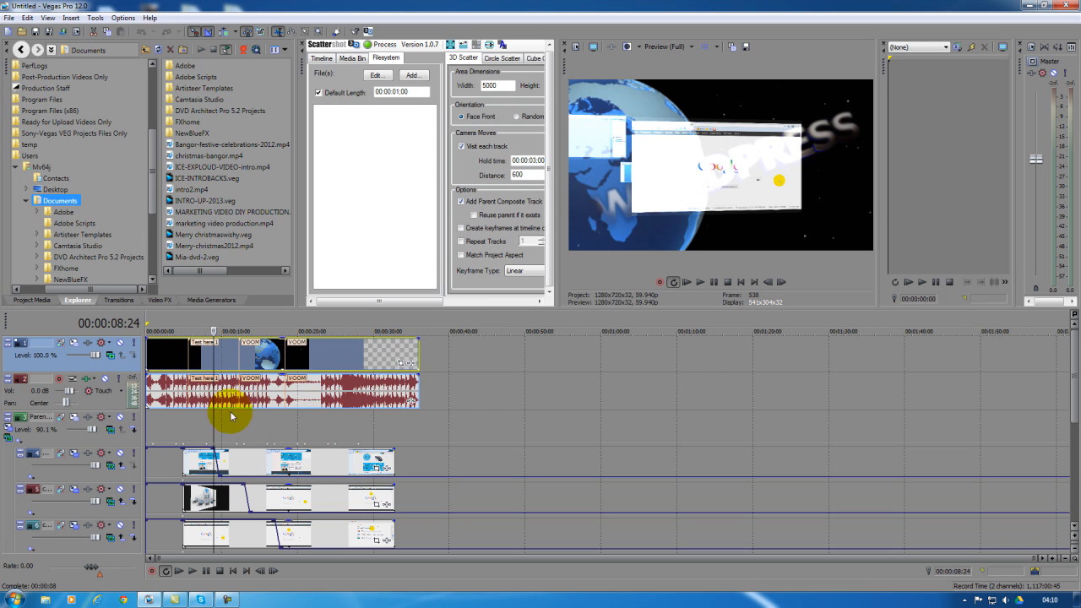
drag(213, 417, 262, 418)
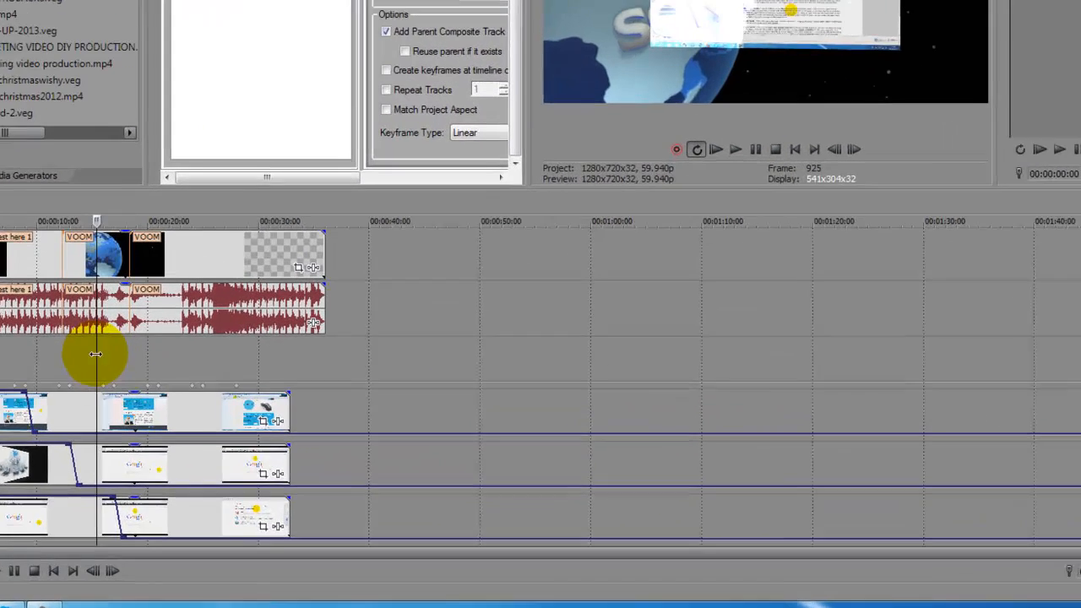
drag(262, 423, 191, 422)
drag(2, 346, 191, 347)
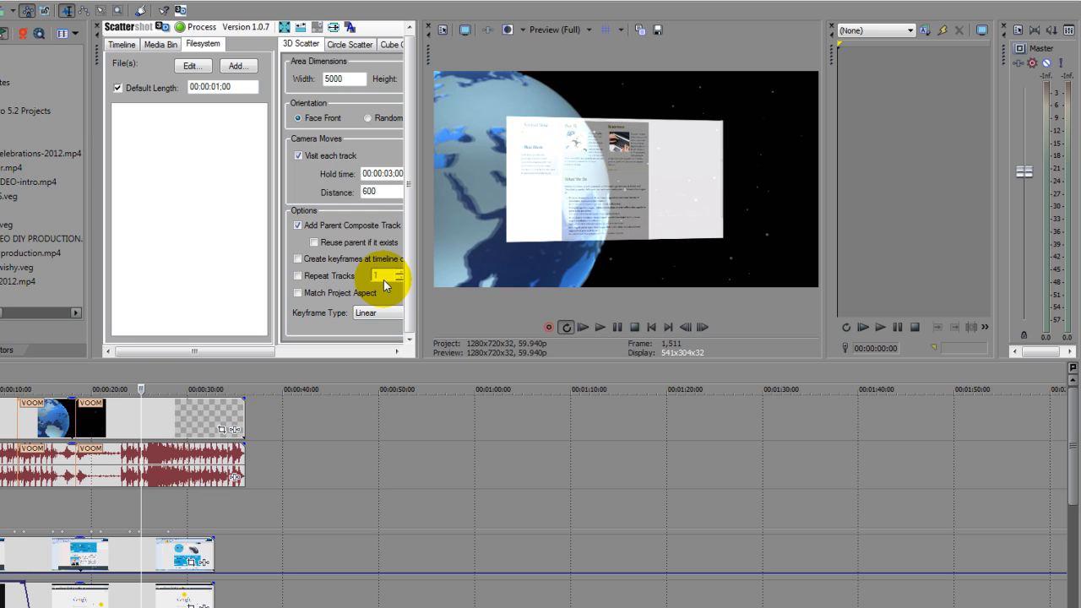
Enlarge the video preview by widening its pane over the Scattershot panel.
drag(415, 274, 334, 267)
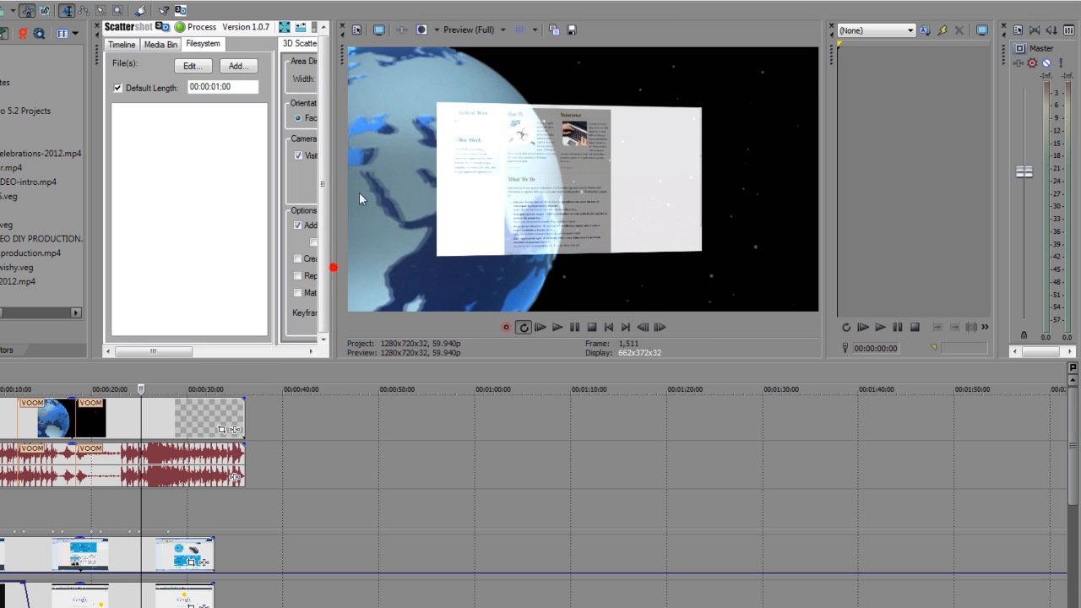
click(342, 50)
mouse_move(342, 50)
mouse_down()
mouse_move(347, 184)
mouse_move(452, 276)
mouse_move(473, 333)
mouse_move(470, 83)
mouse_move(321, 93)
mouse_move(416, 49)
mouse_move(344, 45)
mouse_up()
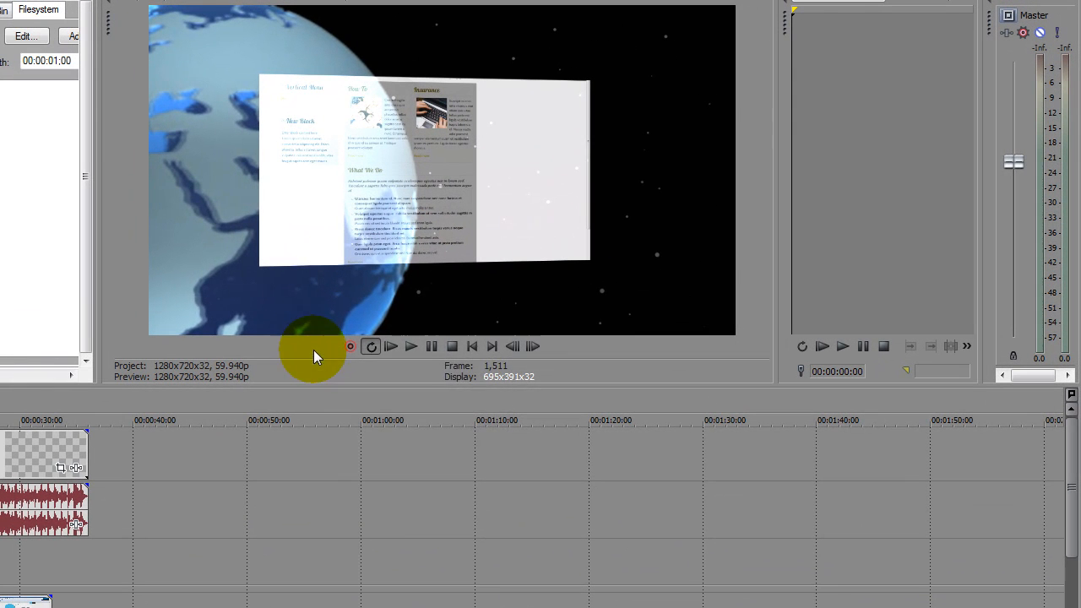
Hide the transport bar of the video preview and widen the Trimmer pane.
right_click(313, 350)
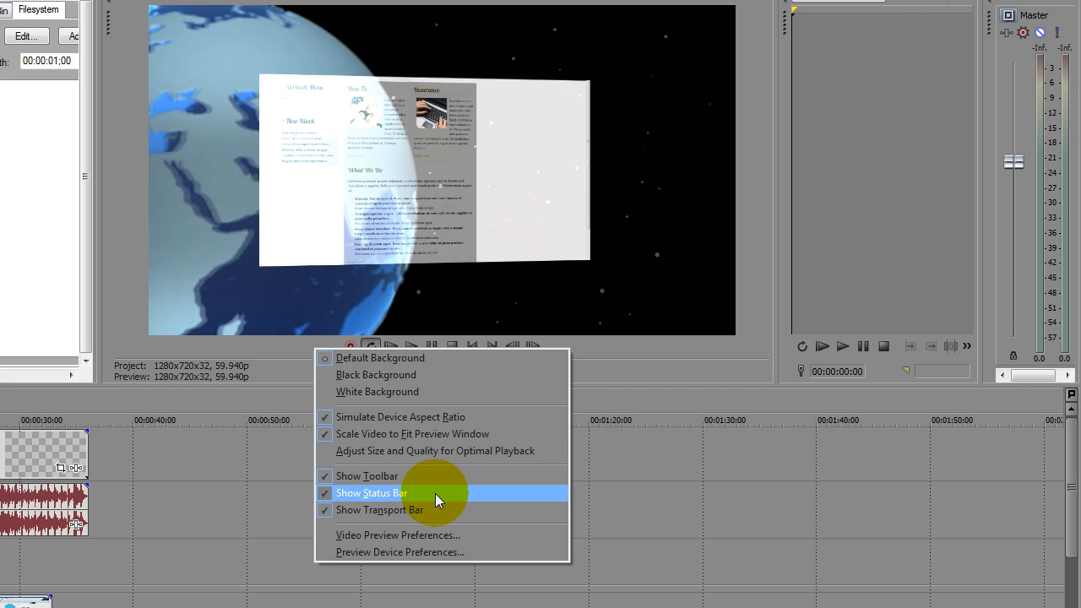
click(333, 510)
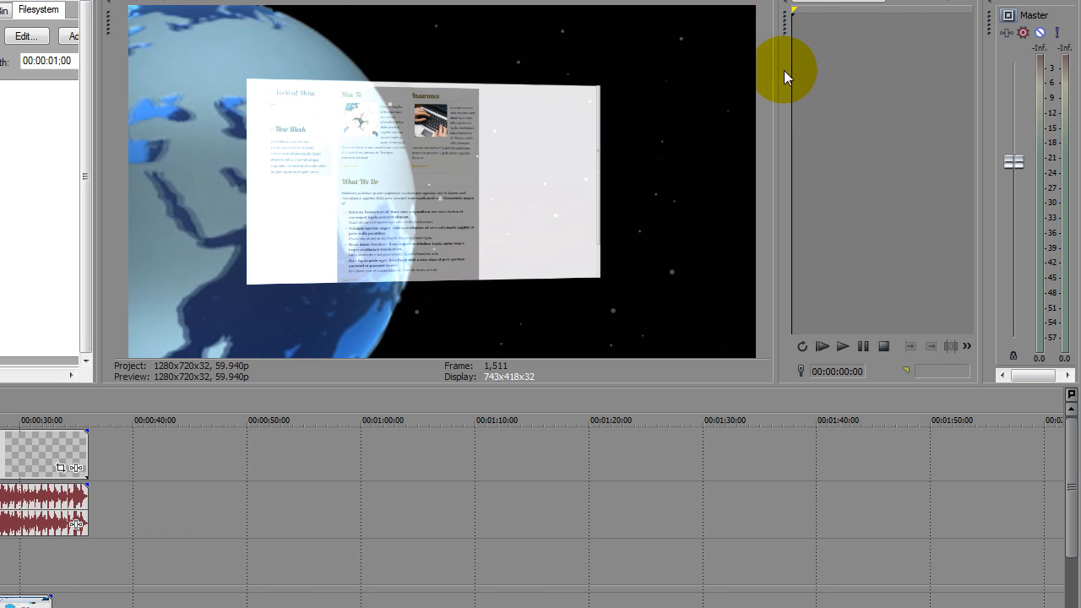
drag(777, 81, 605, 90)
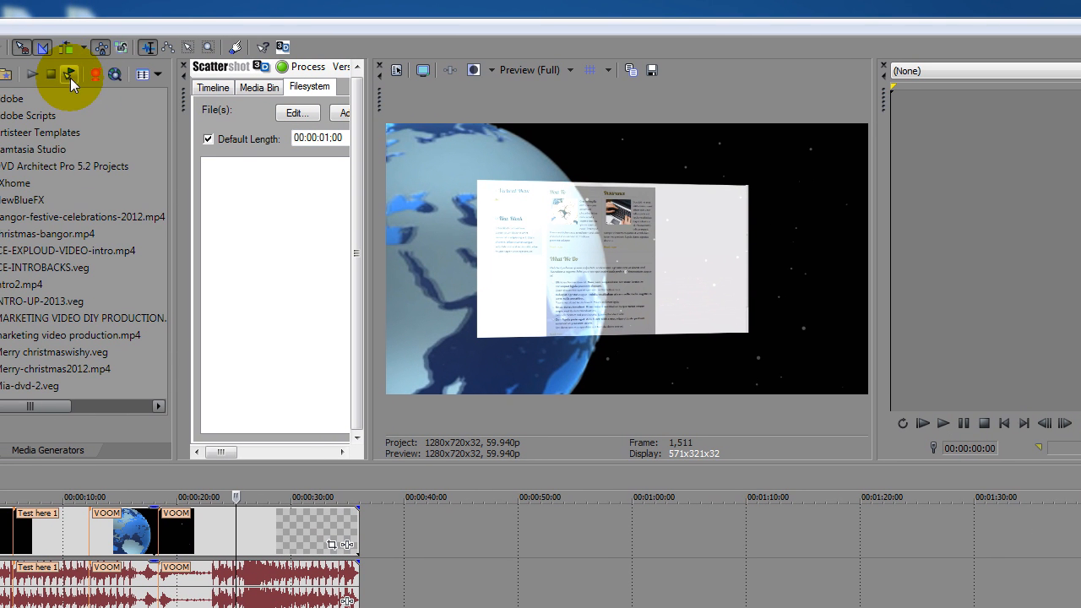
Preview christmas-bangor.mp4 from the file Explorer, stop playback, and move the timeline cursor to 00:00:47:02.
click(19, 233)
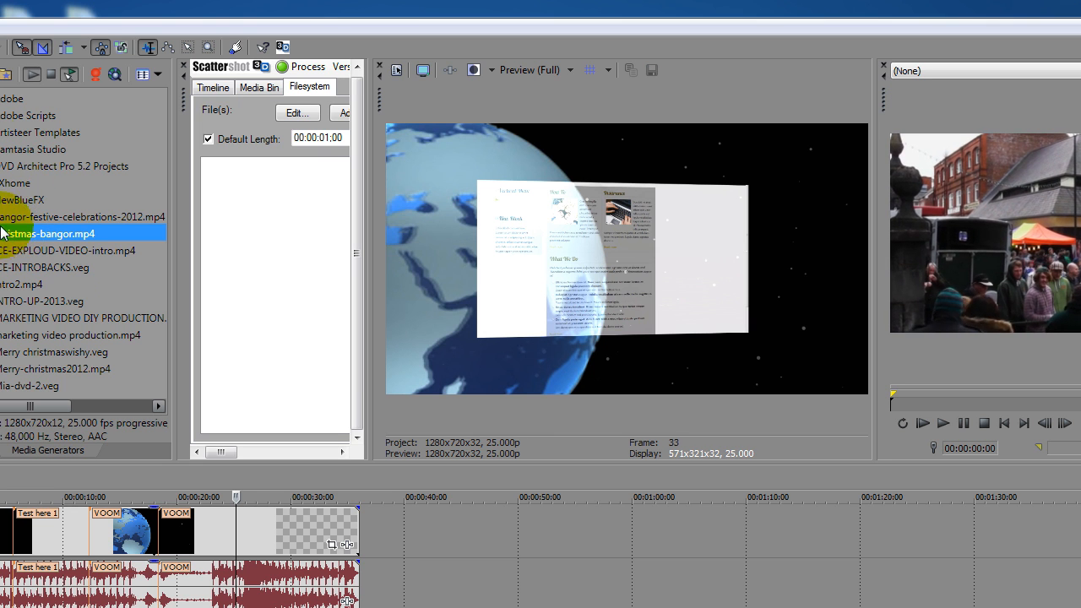
click(53, 73)
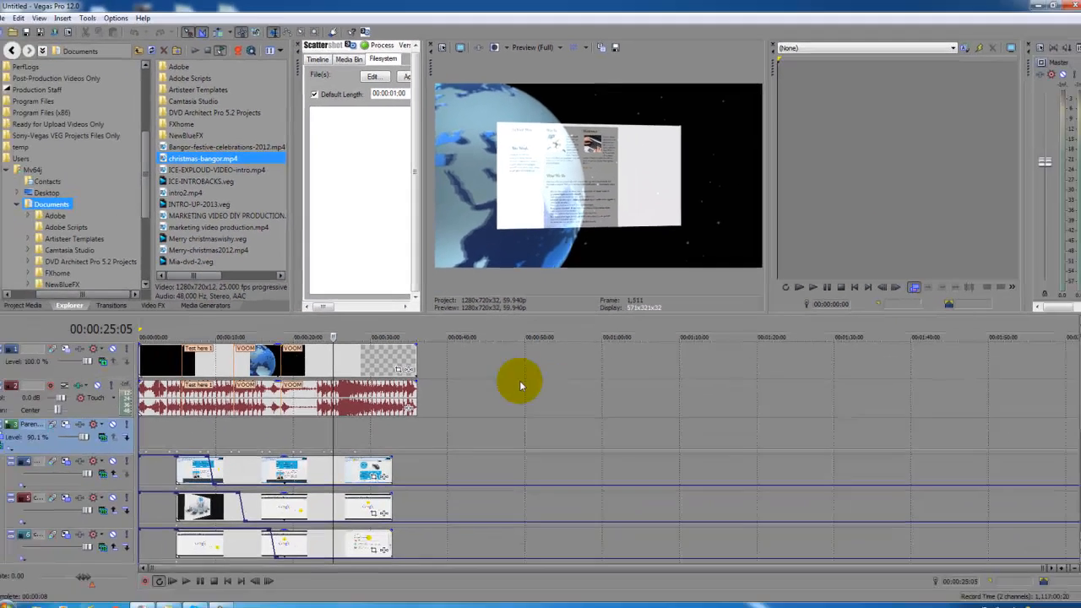
click(499, 580)
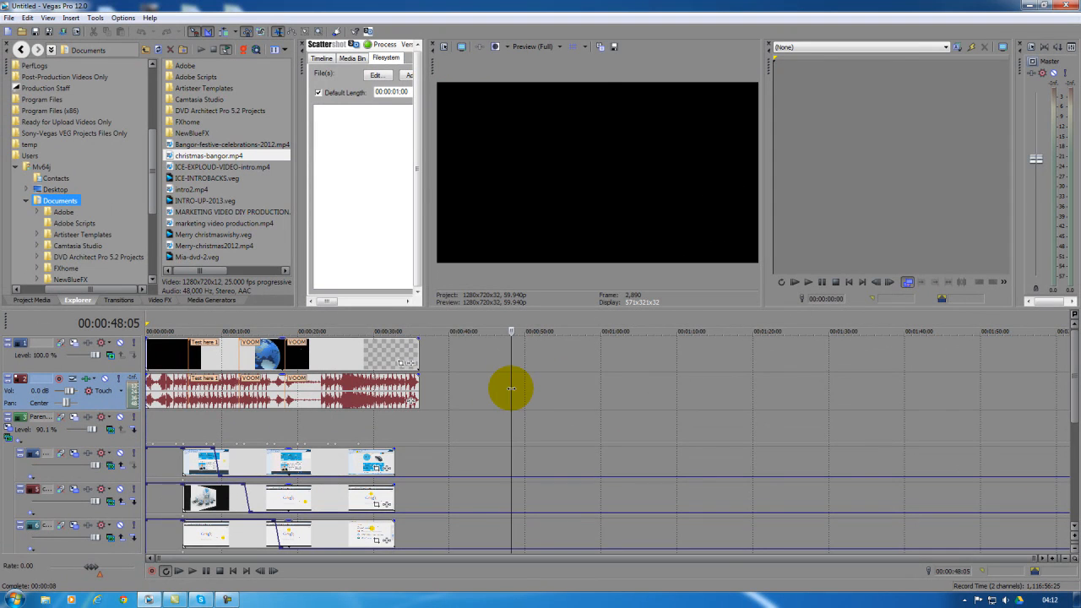
mouse_move(511, 390)
mouse_down()
mouse_move(485, 389)
mouse_move(502, 388)
mouse_up()
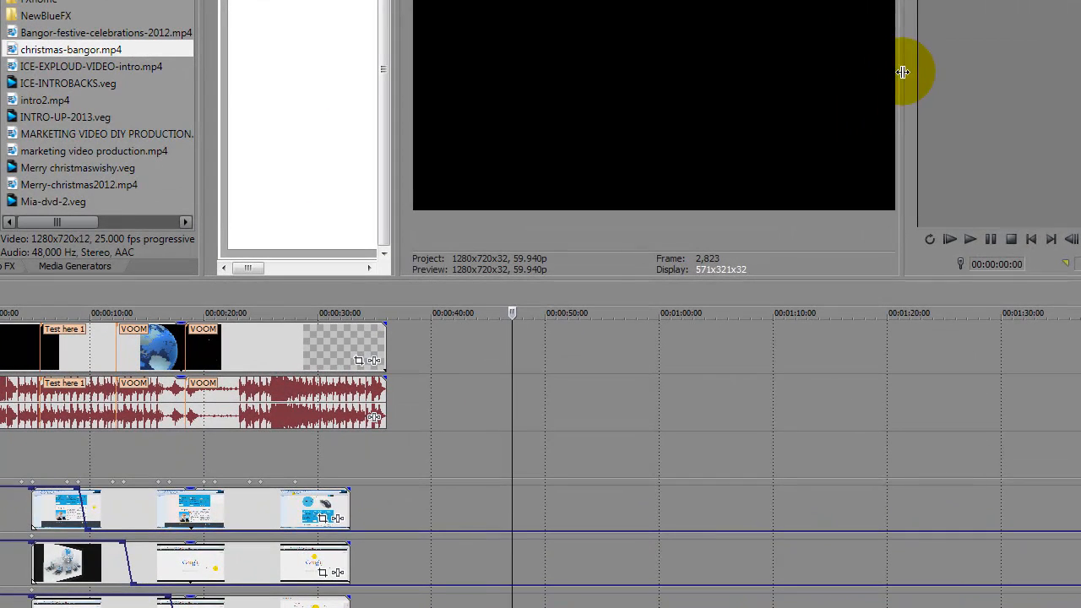
Rebalance the workspace by adjusting the widths of the Trimmer, video preview, Scattershot and Explorer panes.
drag(771, 166, 749, 169)
drag(873, 76, 848, 80)
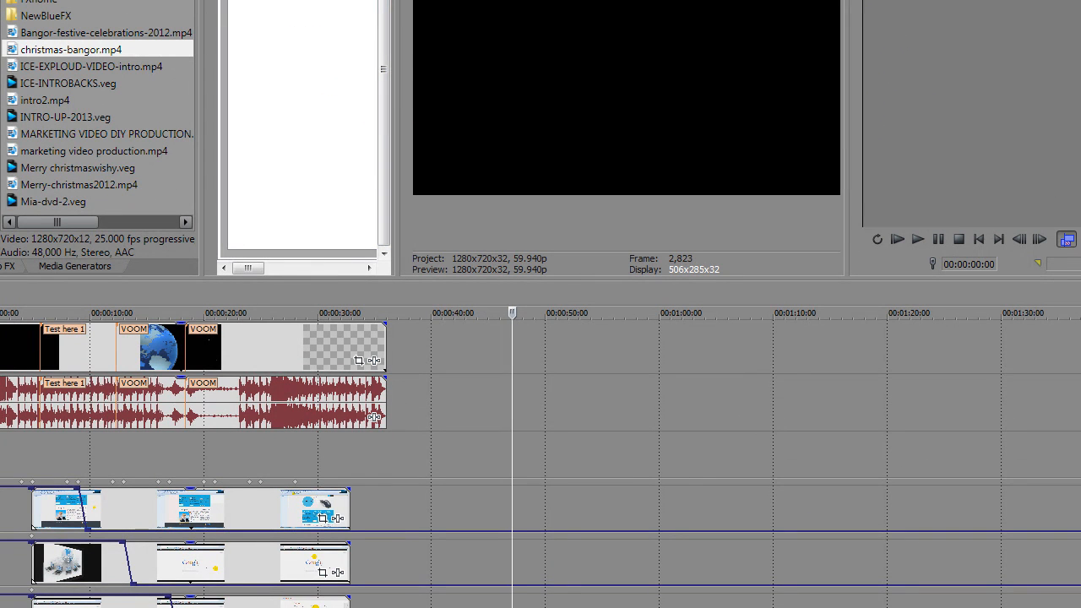
drag(397, 90, 667, 81)
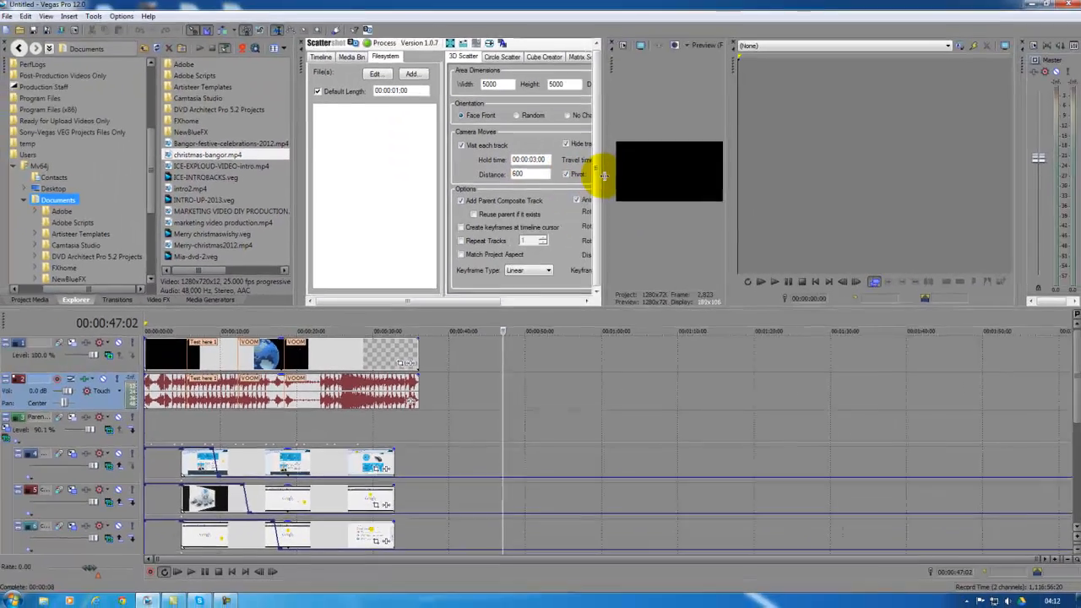
drag(603, 175, 488, 174)
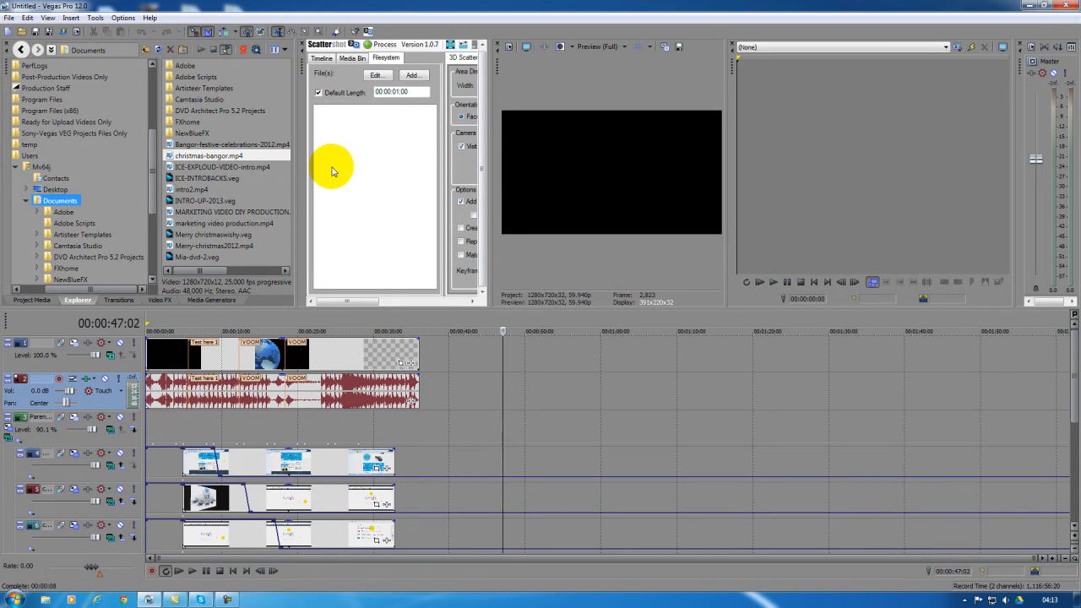
drag(297, 164, 292, 164)
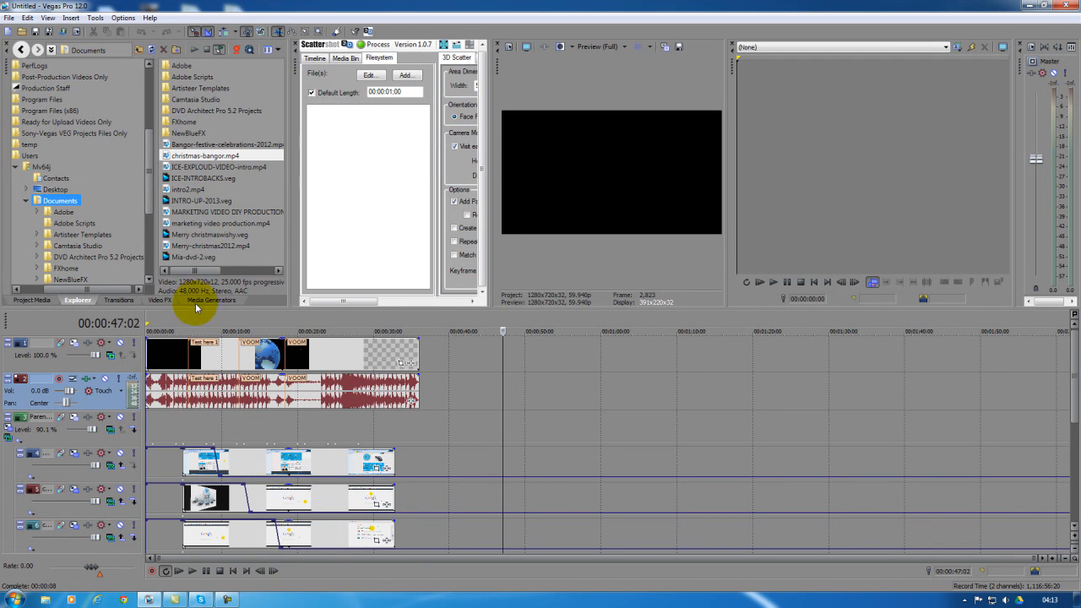
Add a default NewBlue Titler Pro generated title to the timeline near the cursor, after the existing clips.
click(196, 301)
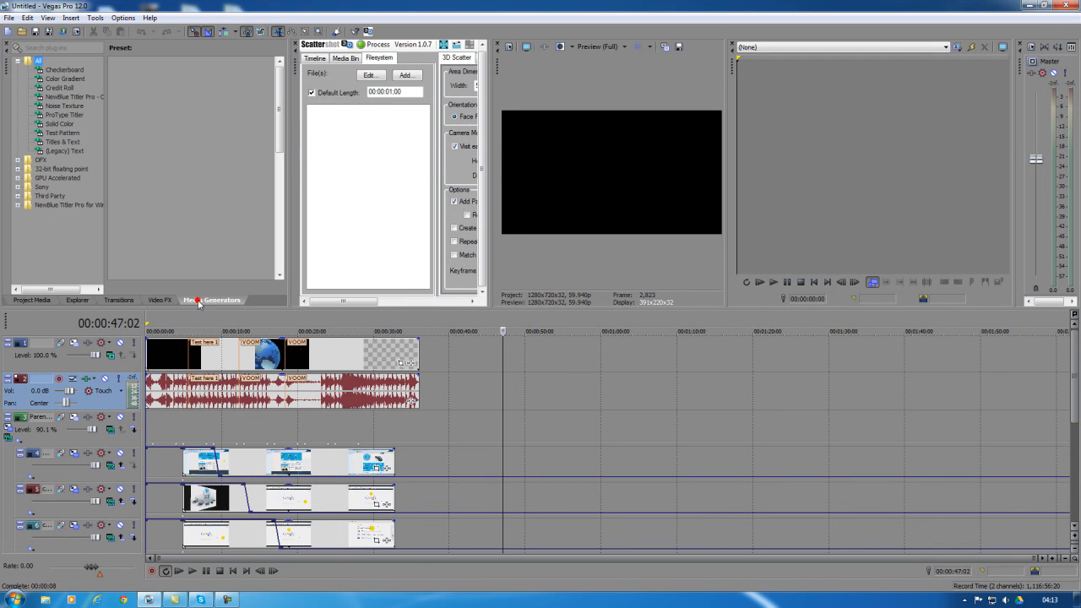
click(63, 94)
drag(137, 85, 515, 390)
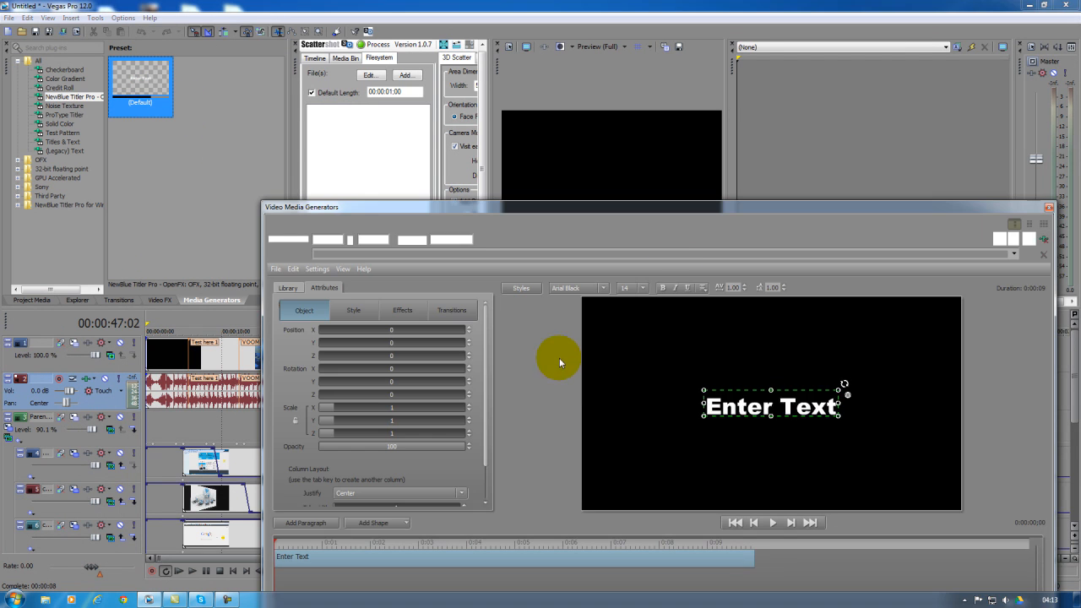
drag(603, 217, 553, 175)
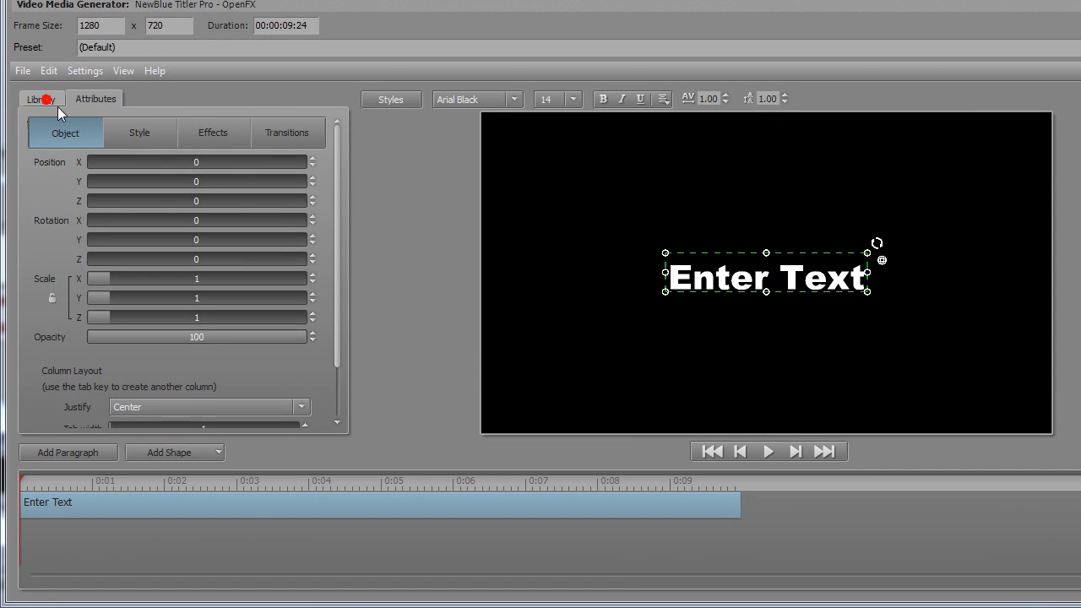
Try the Blue Chrome library style on the title text and scale the text up in the titler canvas.
click(42, 101)
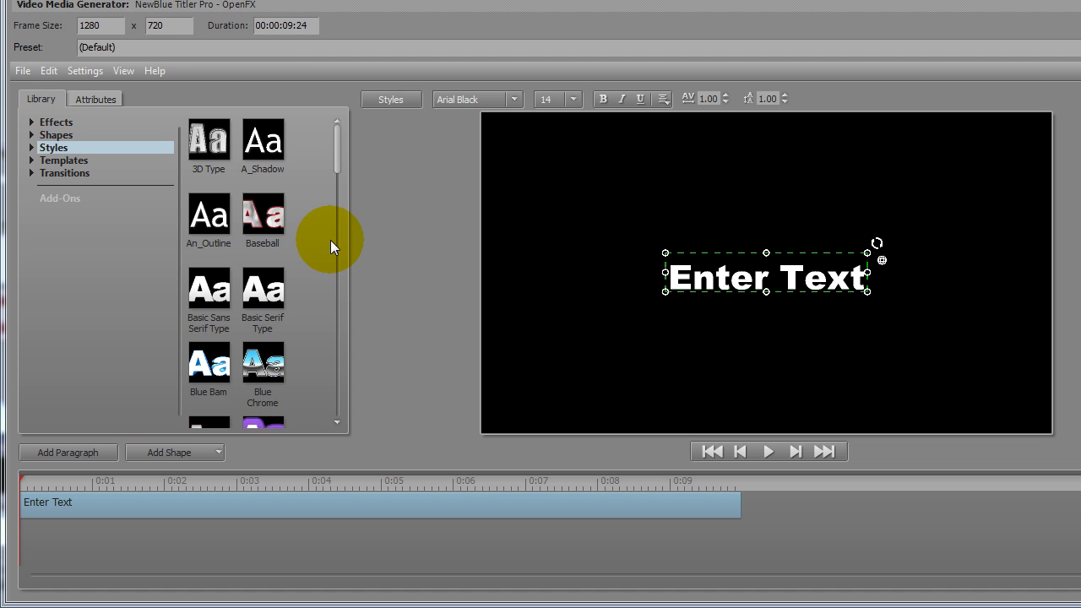
click(258, 348)
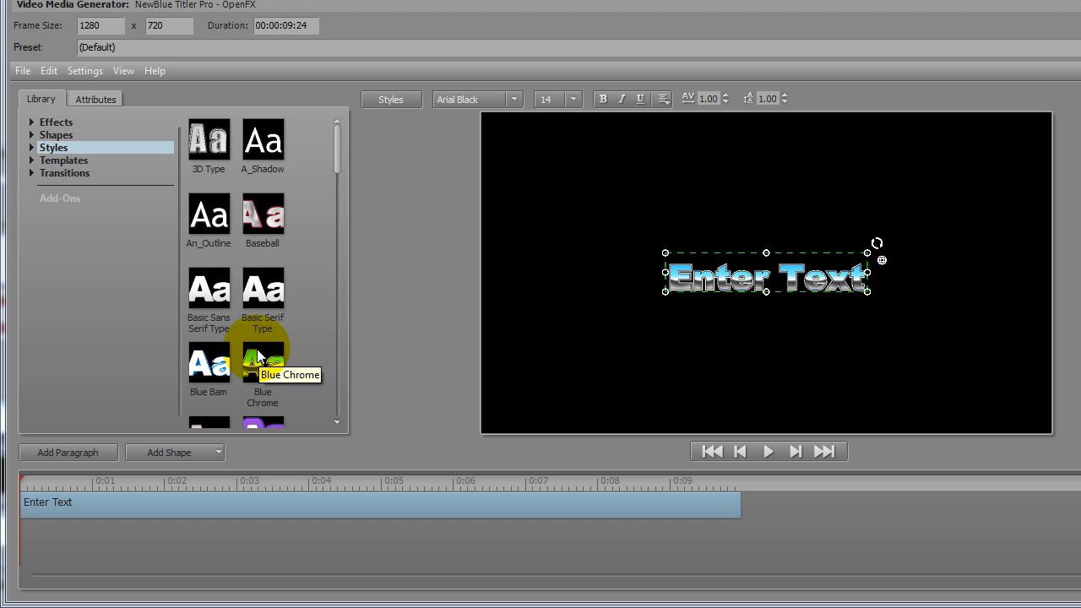
drag(664, 252, 596, 204)
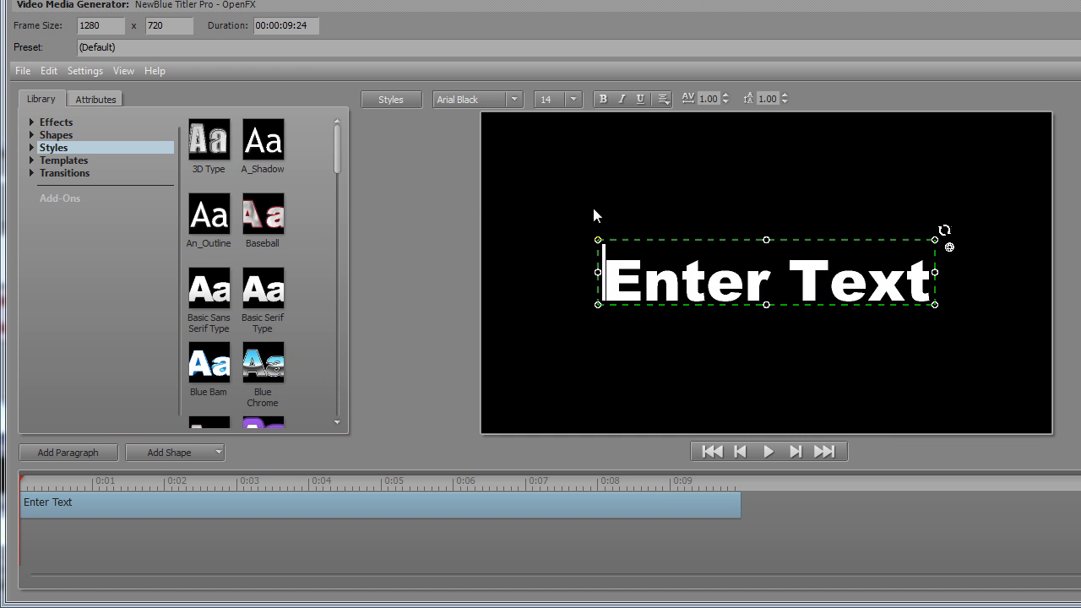
Try the Cherry style from the Muirlands Collection on the title text and replace it with Caution.
click(33, 145)
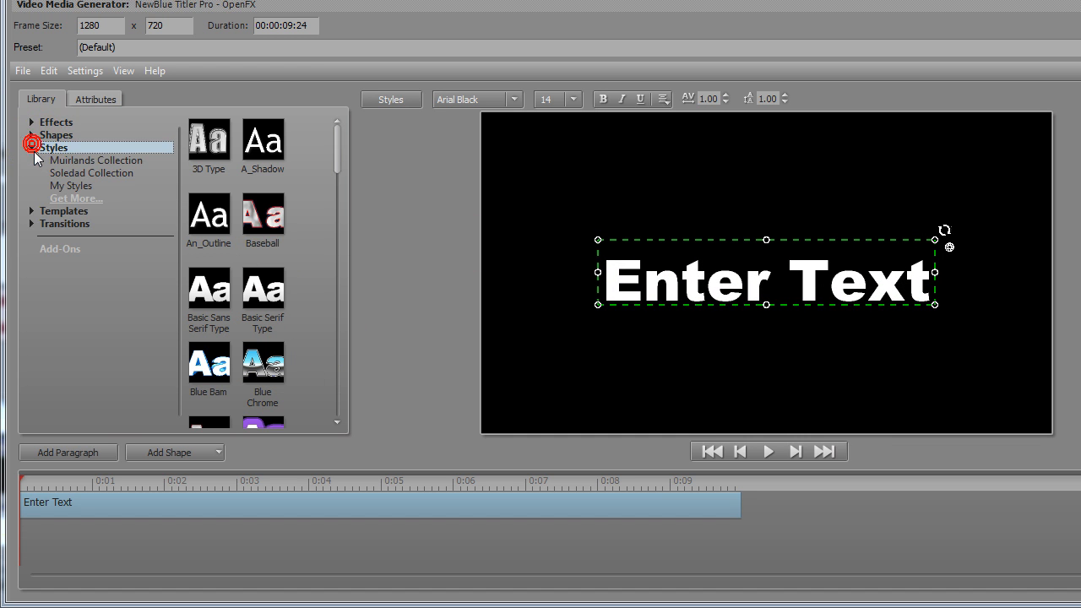
click(51, 160)
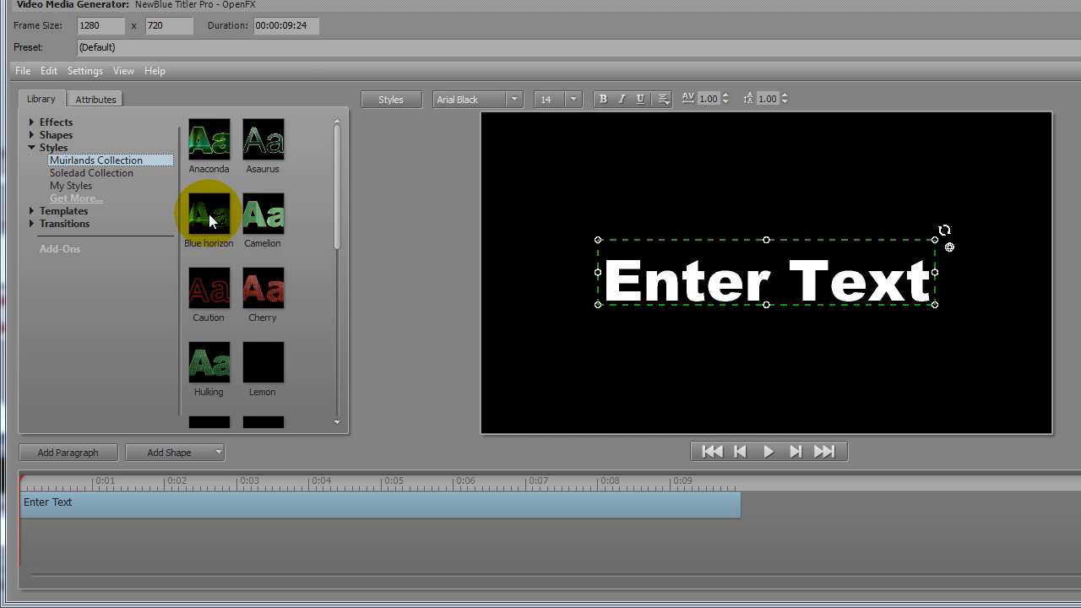
click(257, 283)
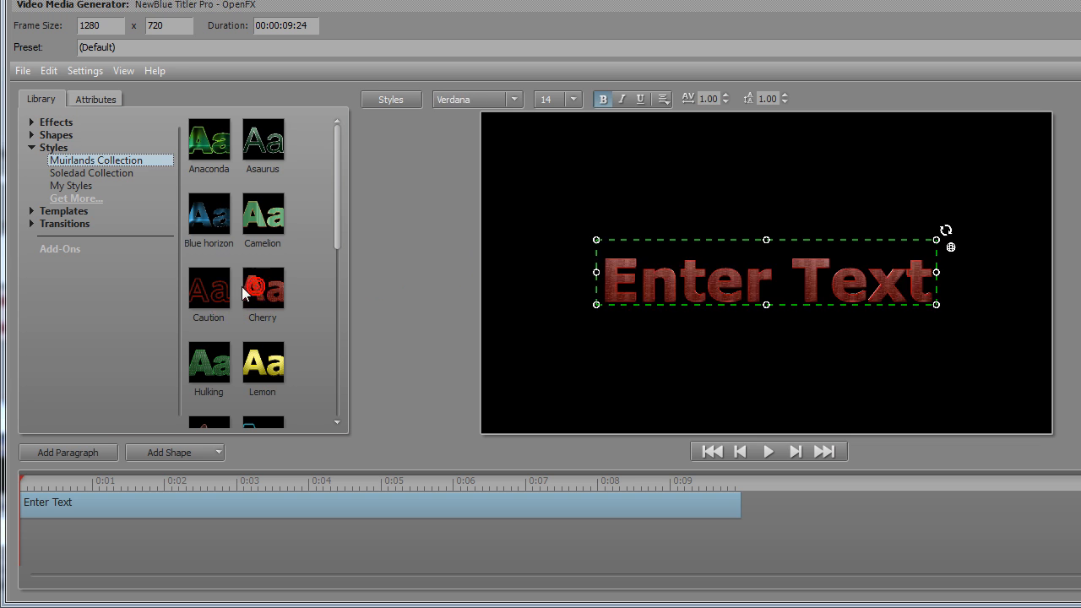
click(222, 293)
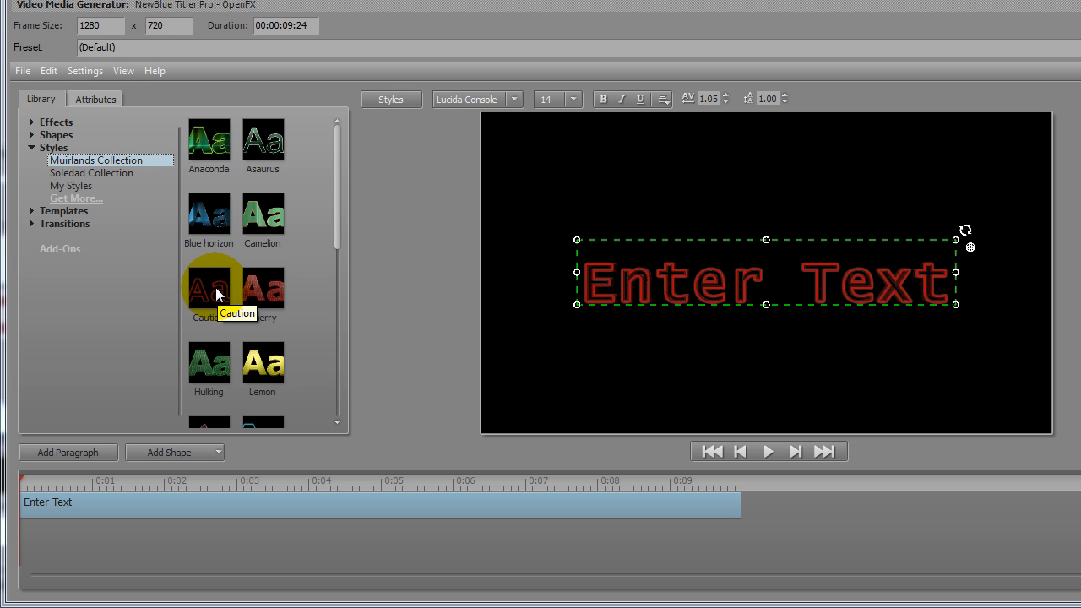